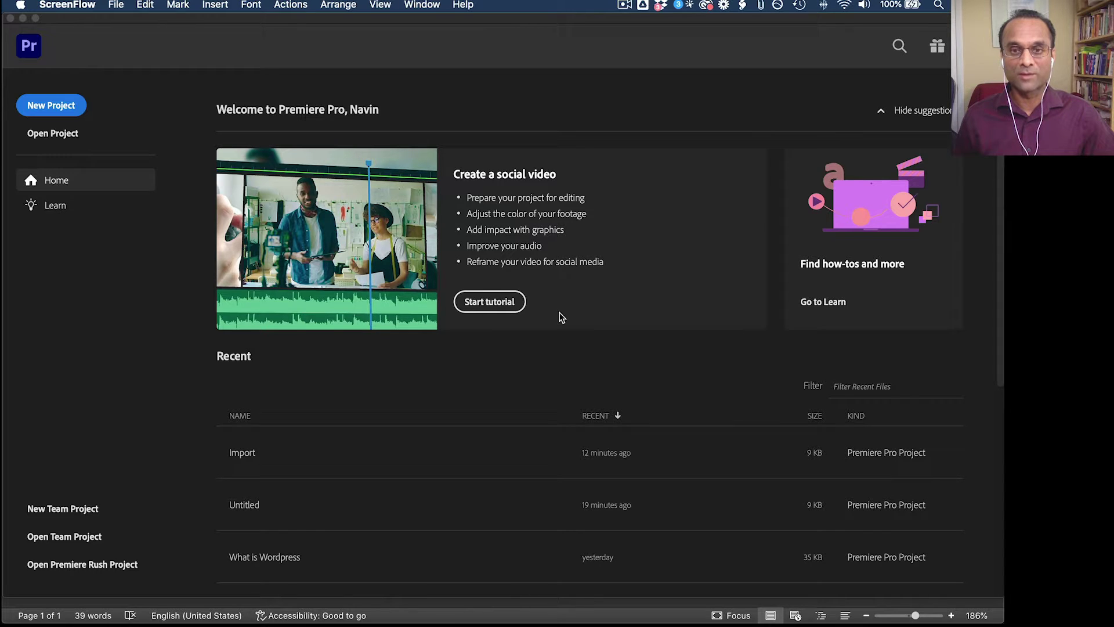
# Activate Premiere Pro and choose File > New > Project to start a new project
pyautogui.click(438, 70)
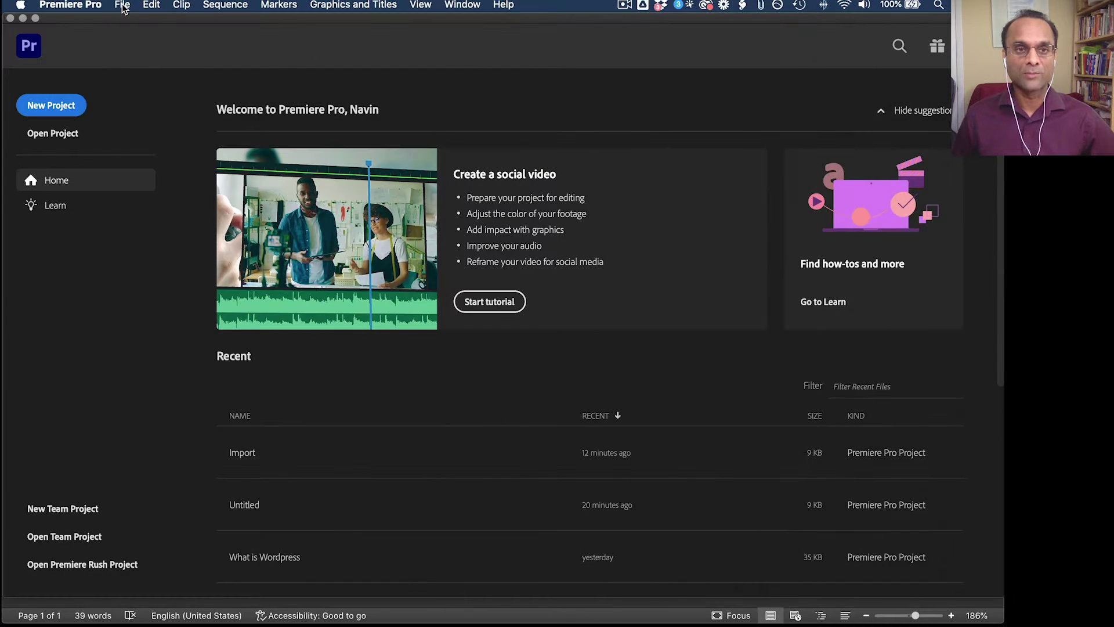
pyautogui.click(123, 6)
pyautogui.moveTo(132, 23)
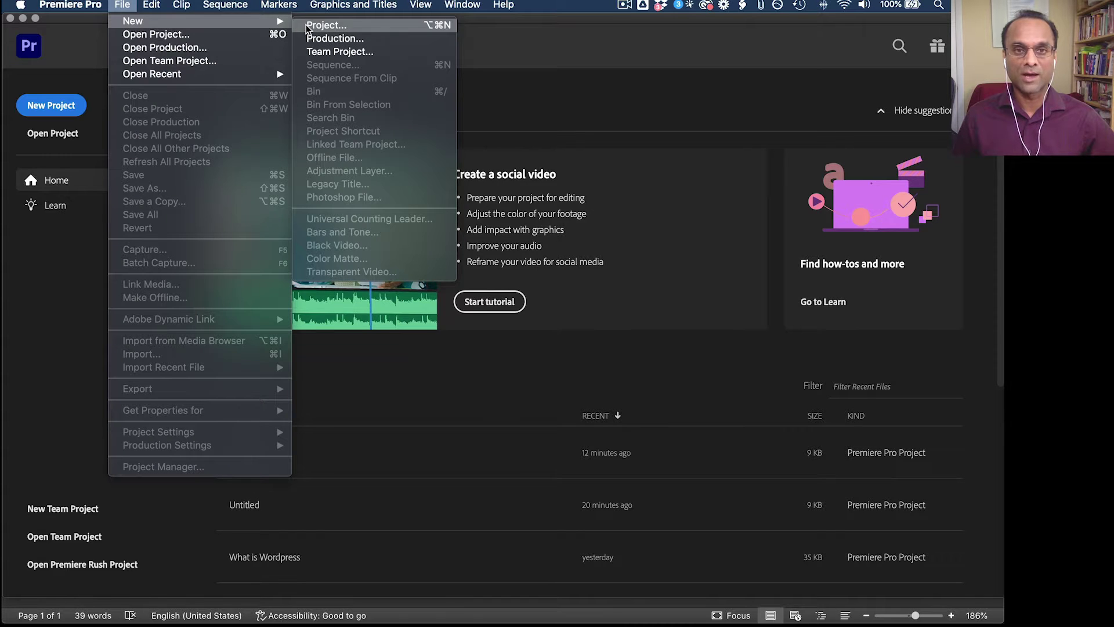
pyautogui.click(325, 25)
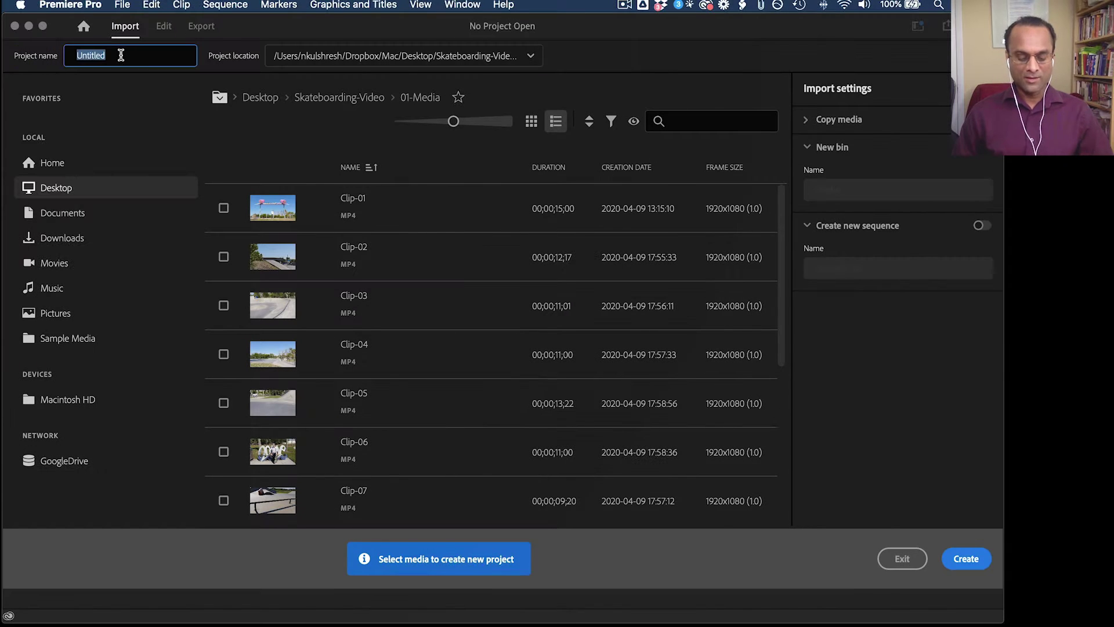
# Name the project 'Import' and save it in Skateboarding-Video/02-Project-Files
pyautogui.write('Import')
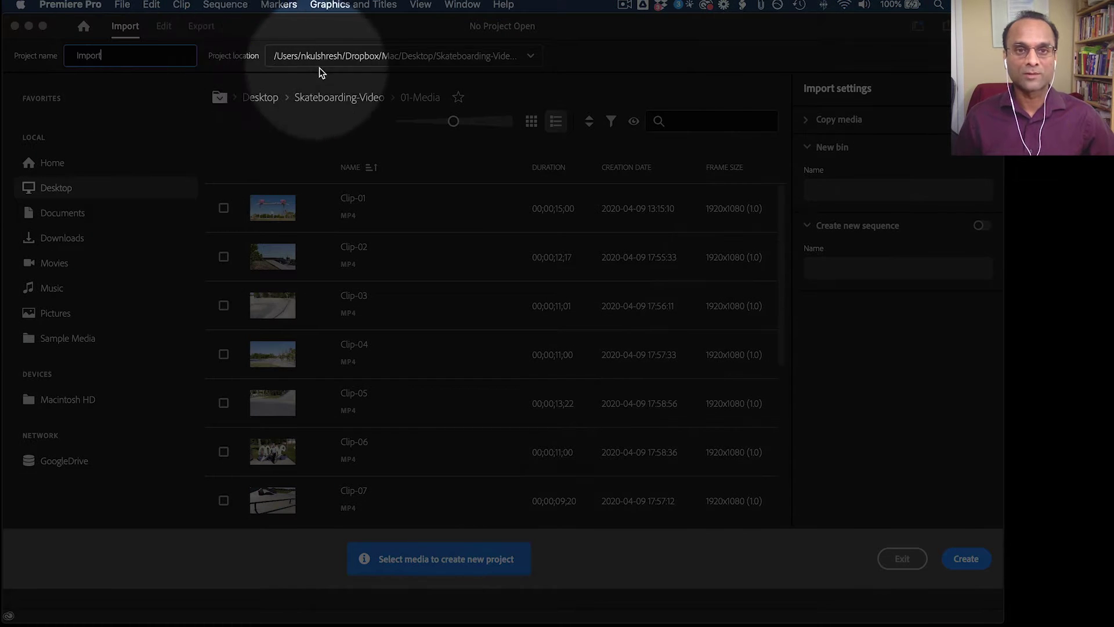
pyautogui.click(410, 56)
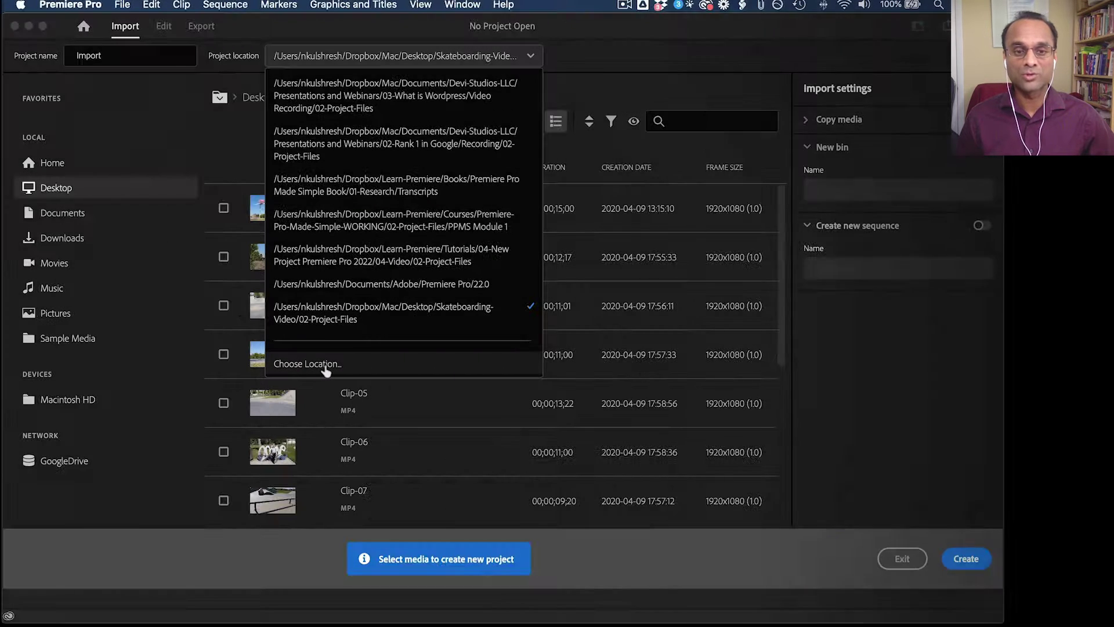
pyautogui.click(327, 365)
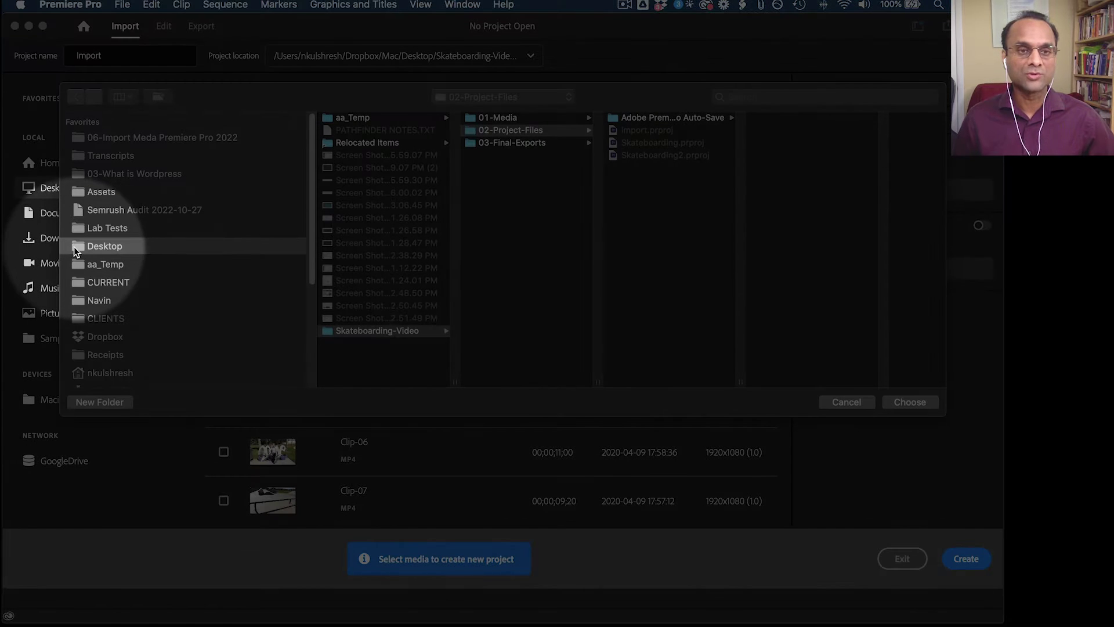
pyautogui.click(364, 331)
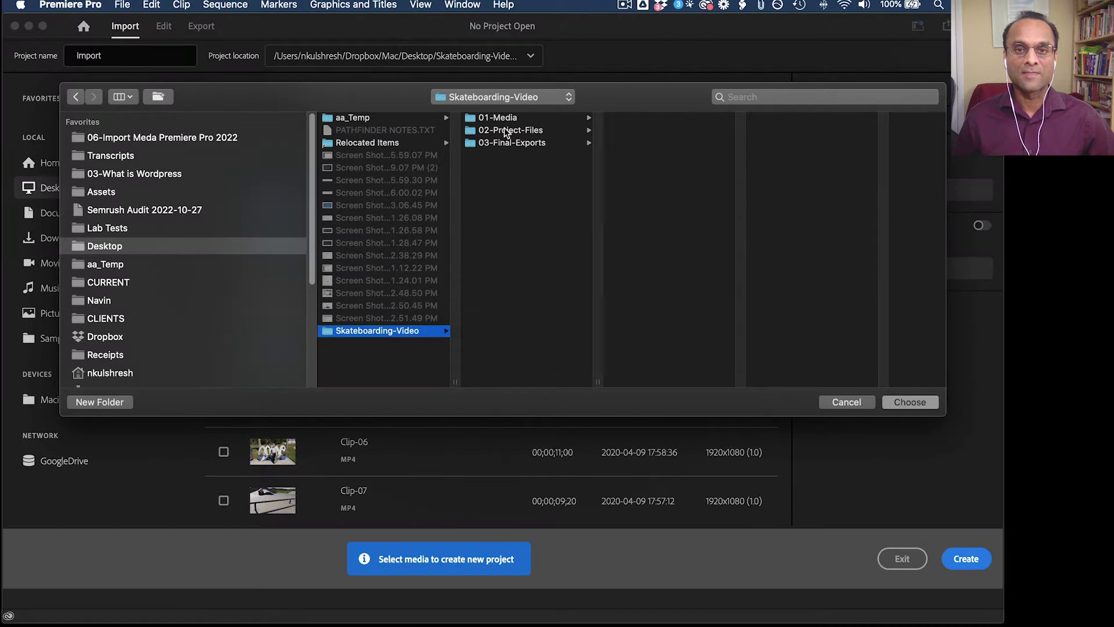
pyautogui.click(505, 131)
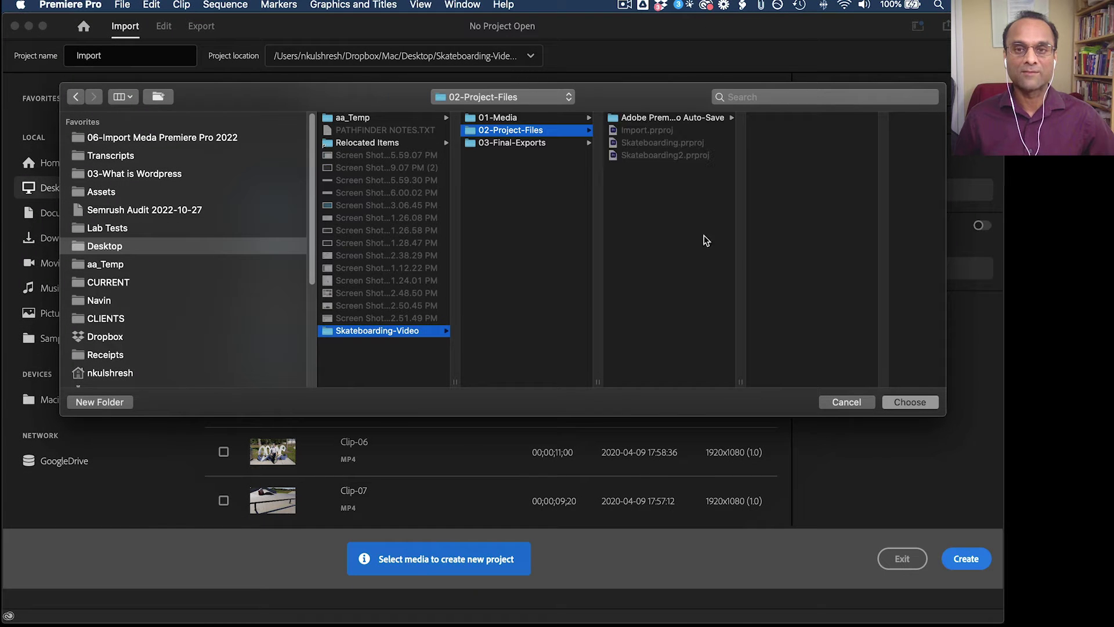
pyautogui.click(908, 402)
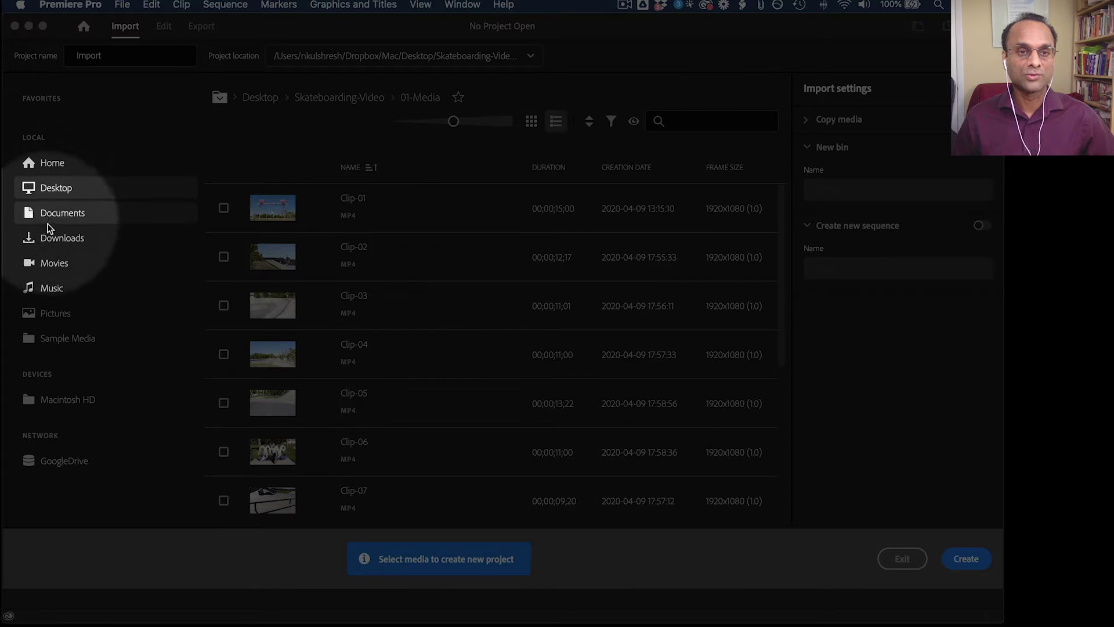
# Browse Desktop > Skateboarding-Video > 01-Media and tick Clip-01, Clip-02 and Clip-03
pyautogui.click(44, 192)
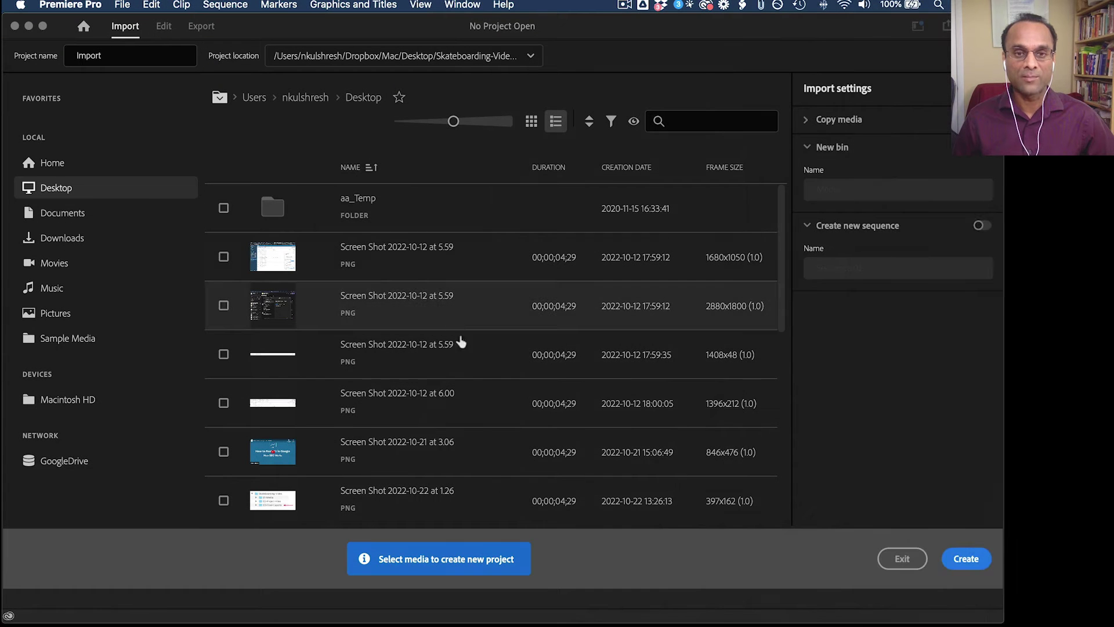
pyautogui.scroll(-5, 490, 343)
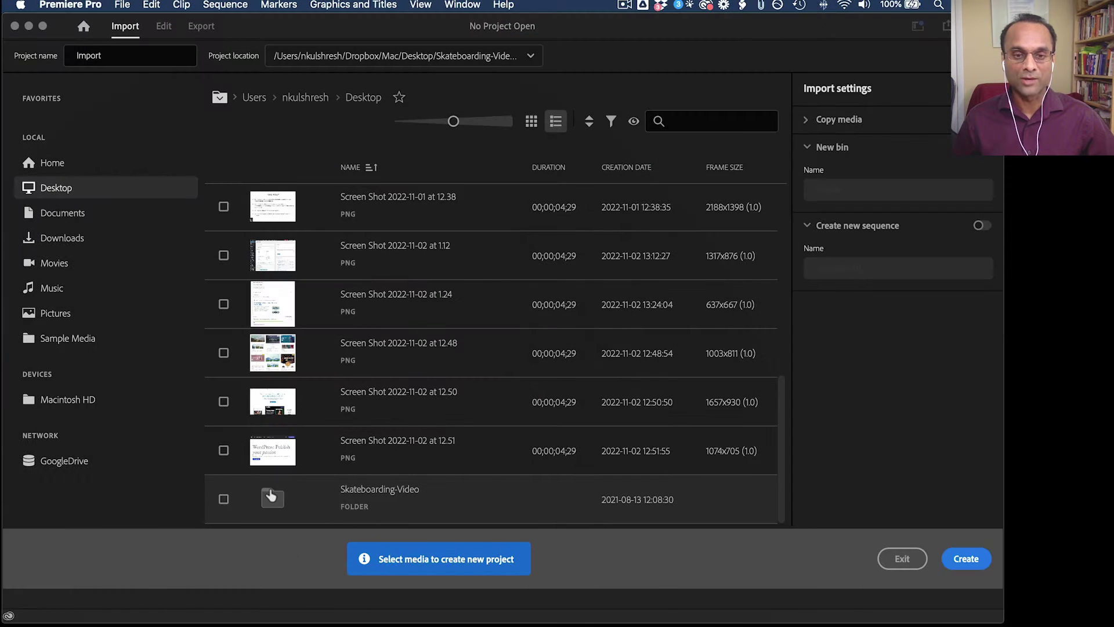
pyautogui.doubleClick(271, 494)
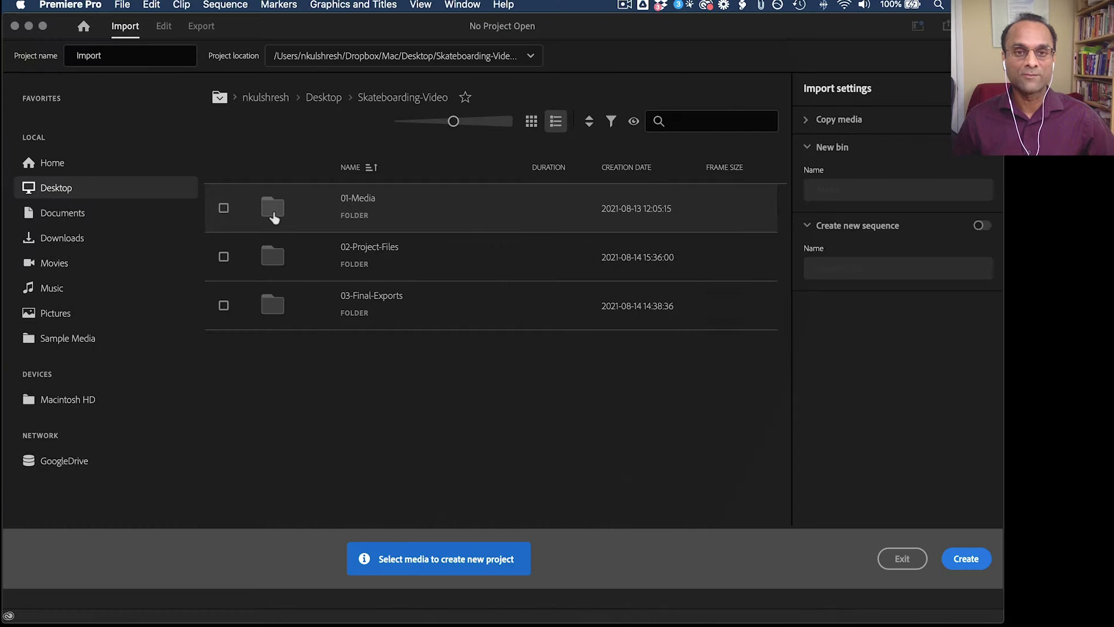
pyautogui.doubleClick(274, 218)
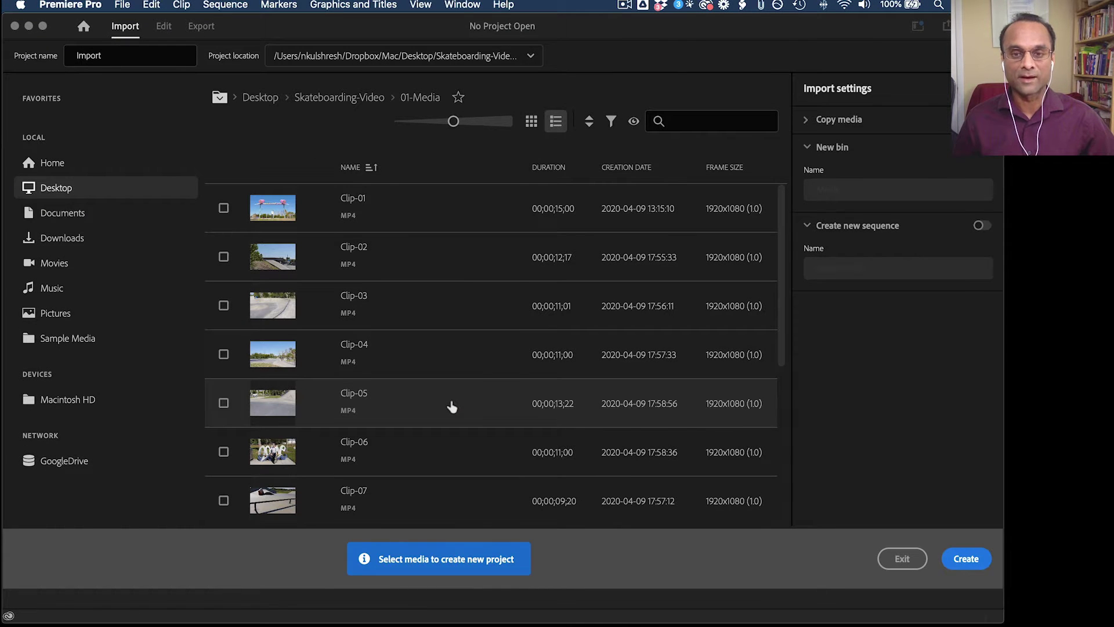
pyautogui.click(222, 209)
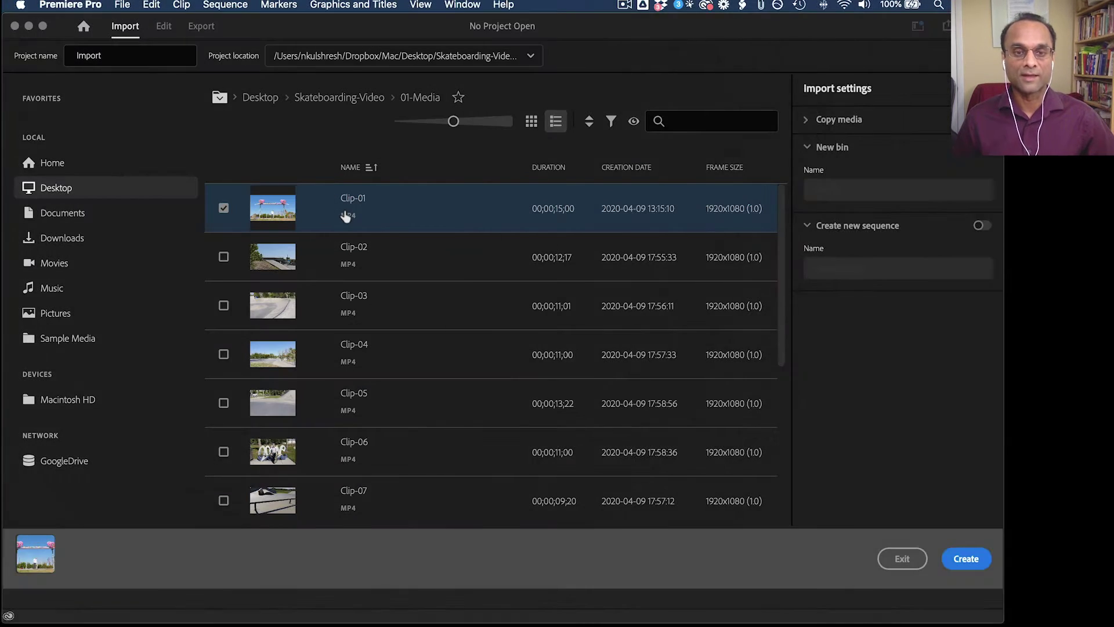
pyautogui.keyDown('shift'); pyautogui.click(353, 314); pyautogui.keyUp('shift')
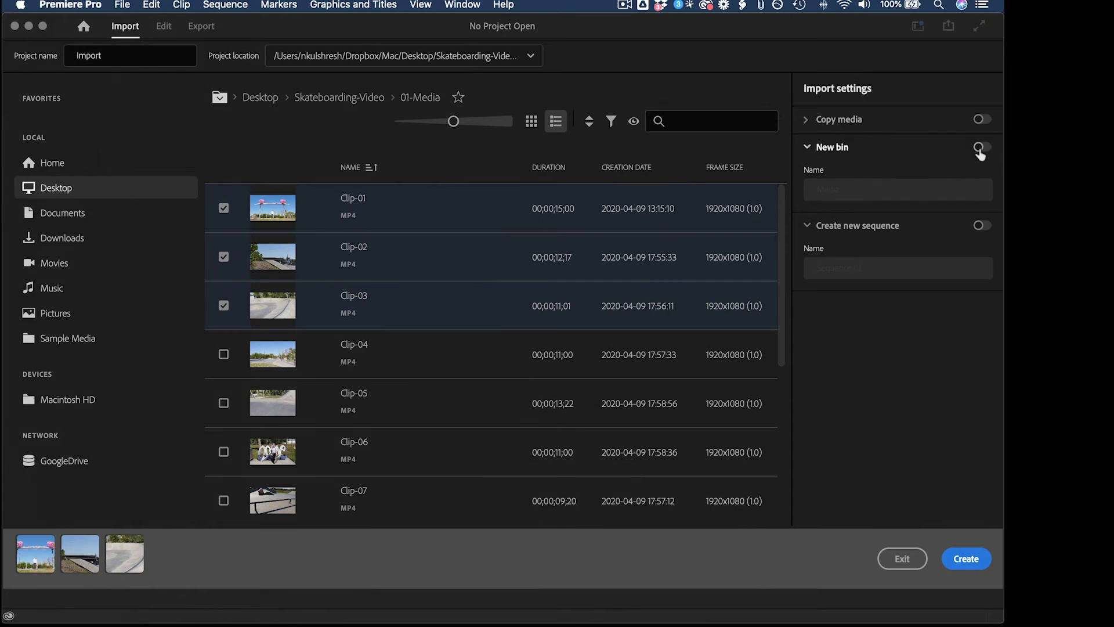
pyautogui.click(979, 148)
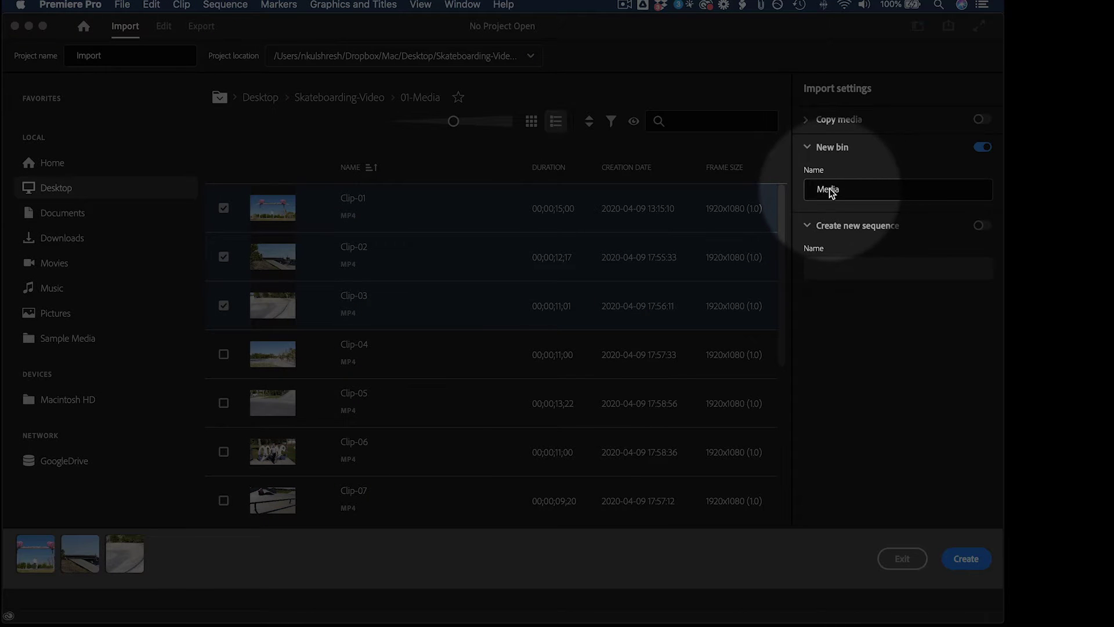
pyautogui.click(983, 149)
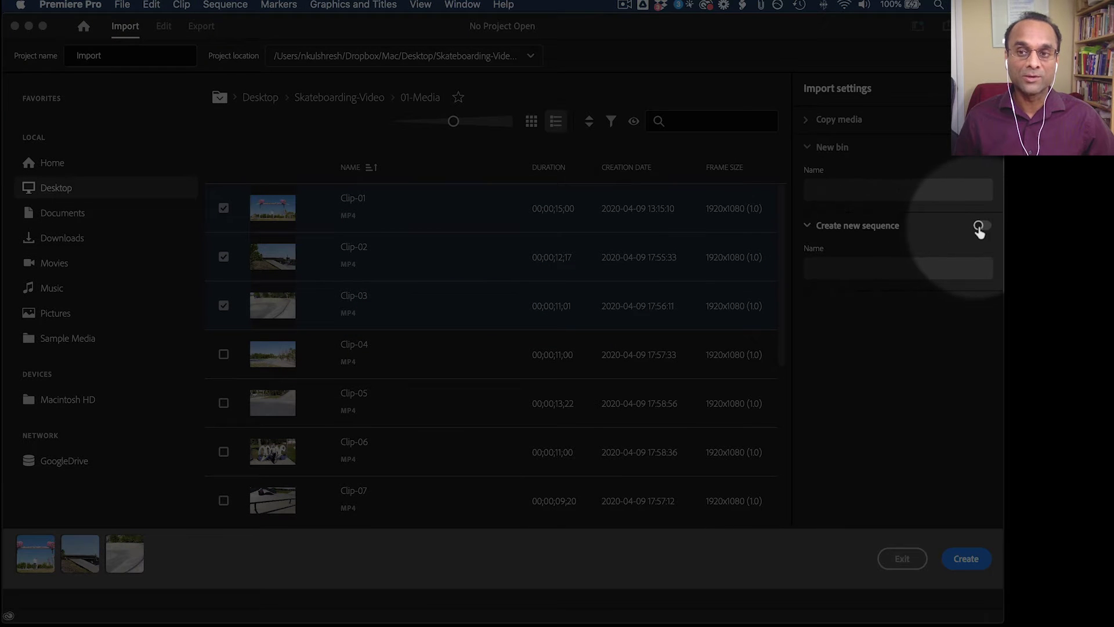
pyautogui.click(980, 227)
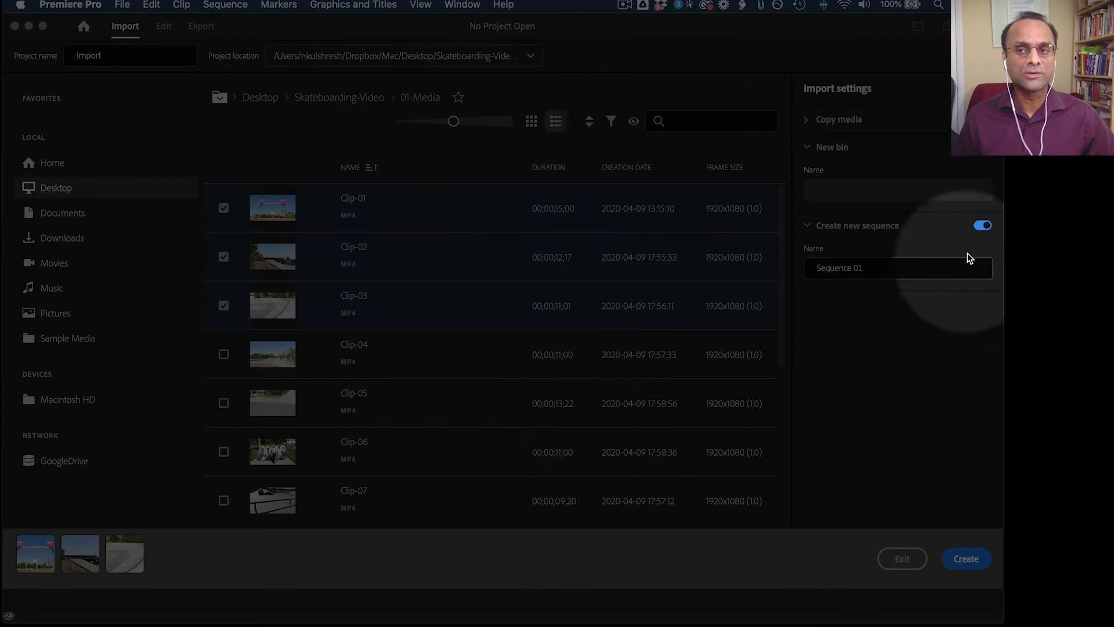
pyautogui.click(982, 225)
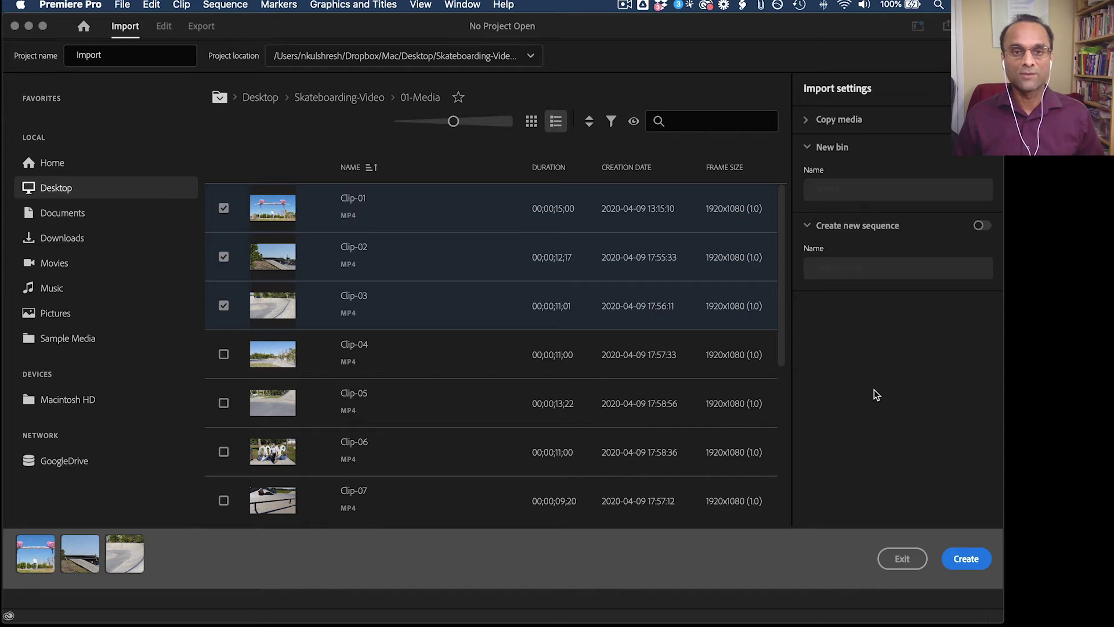
# Return to the Premiere Pro Import screen and create the project with the three ticked clips
pyautogui.press('super+Tab')
pyautogui.press('super+Tab')
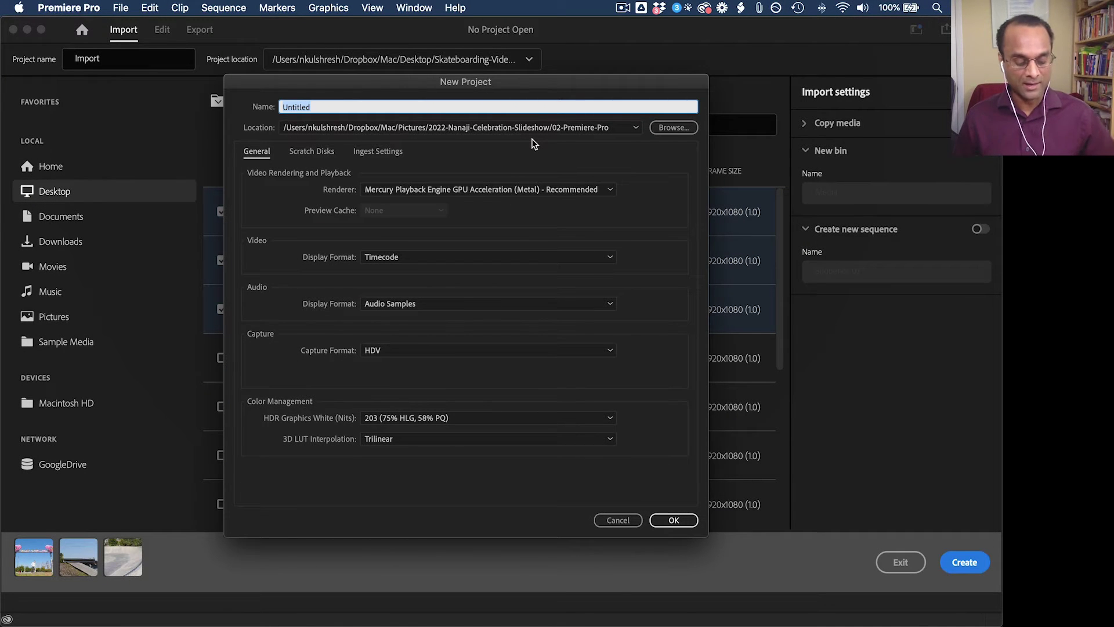
pyautogui.press('super+Tab')
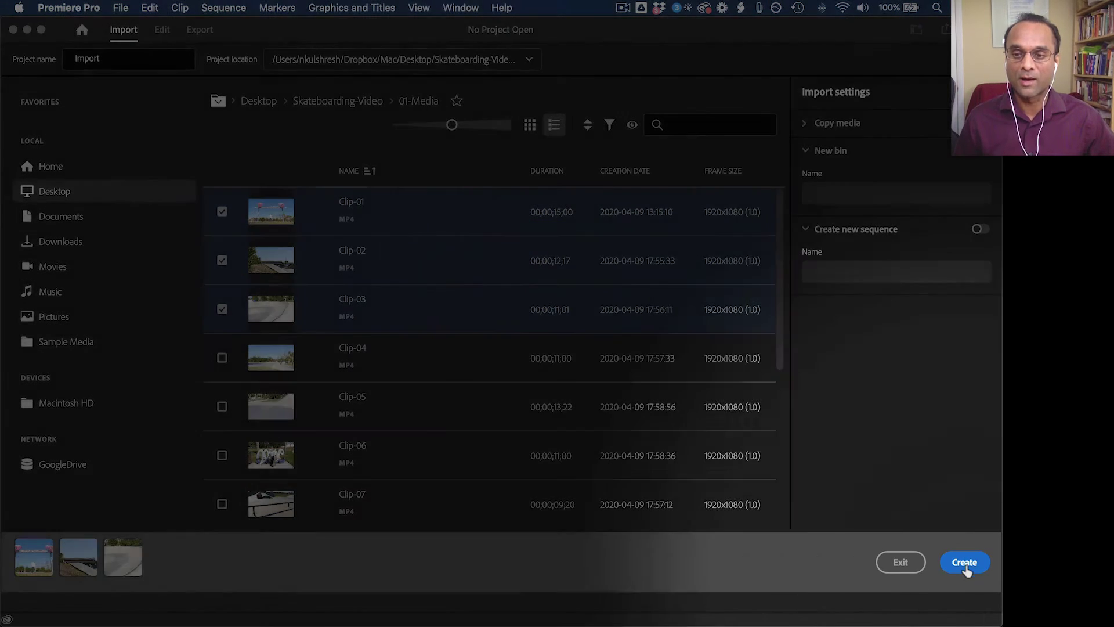
pyautogui.click(964, 561)
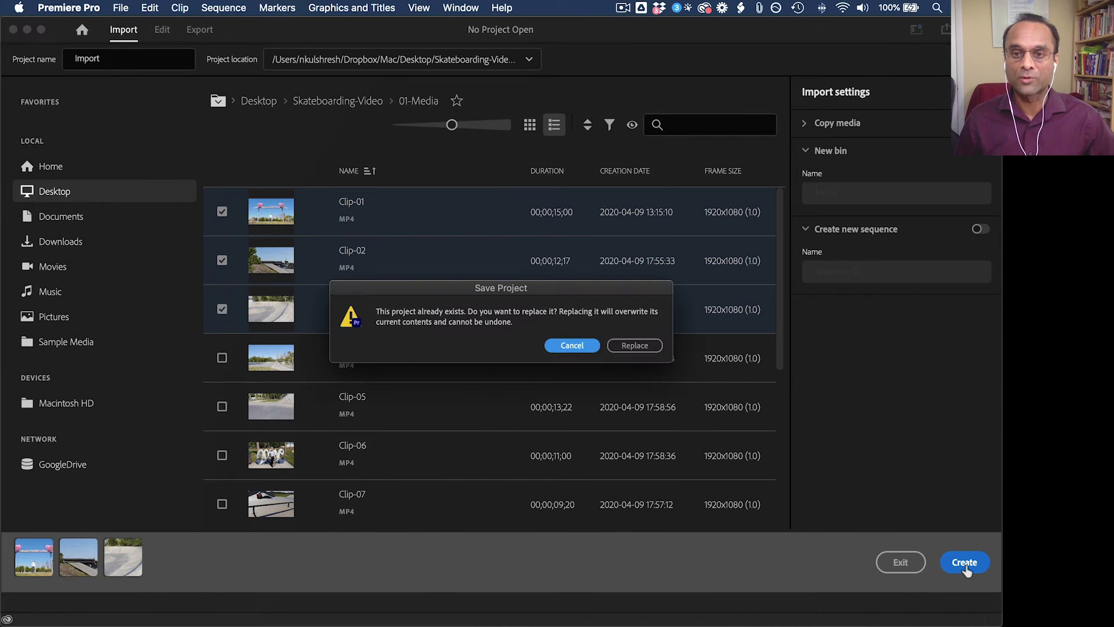
# Replace the existing Import project, then deselect the three clips in the Project panel
pyautogui.click(633, 345)
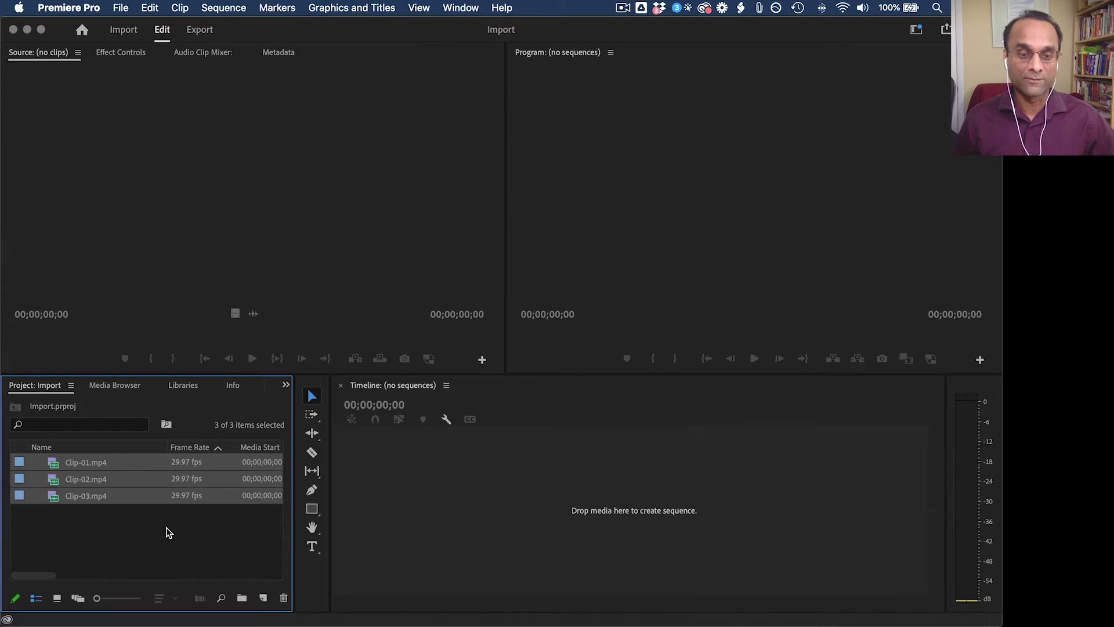
pyautogui.click(172, 534)
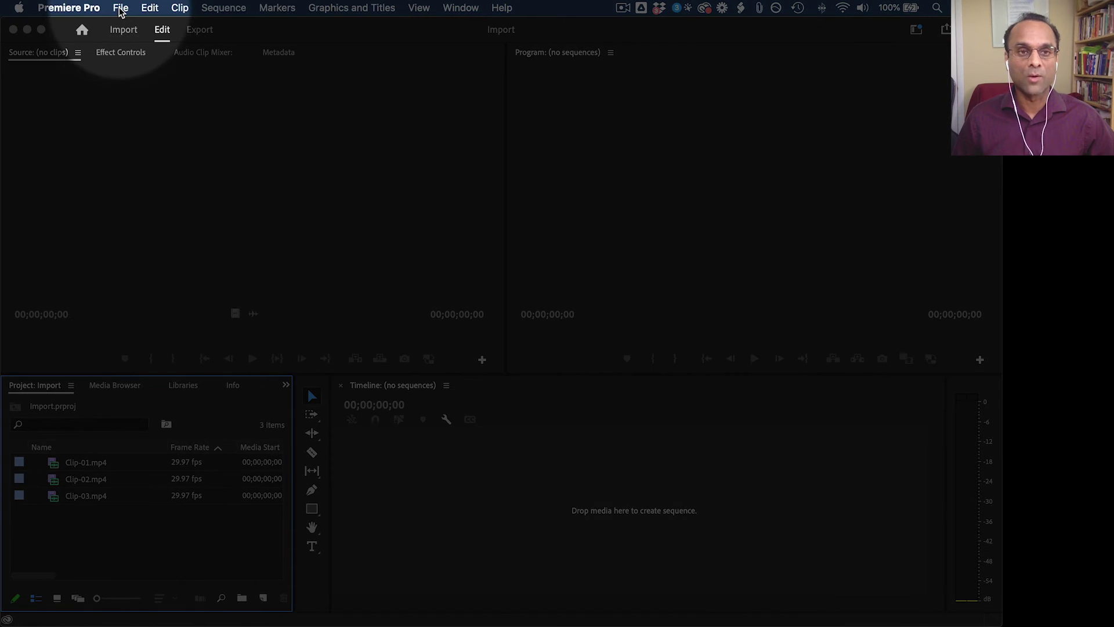
# Import Clip-04 through Clip-06 via File > Import and clear the Project panel selection
pyautogui.click(121, 8)
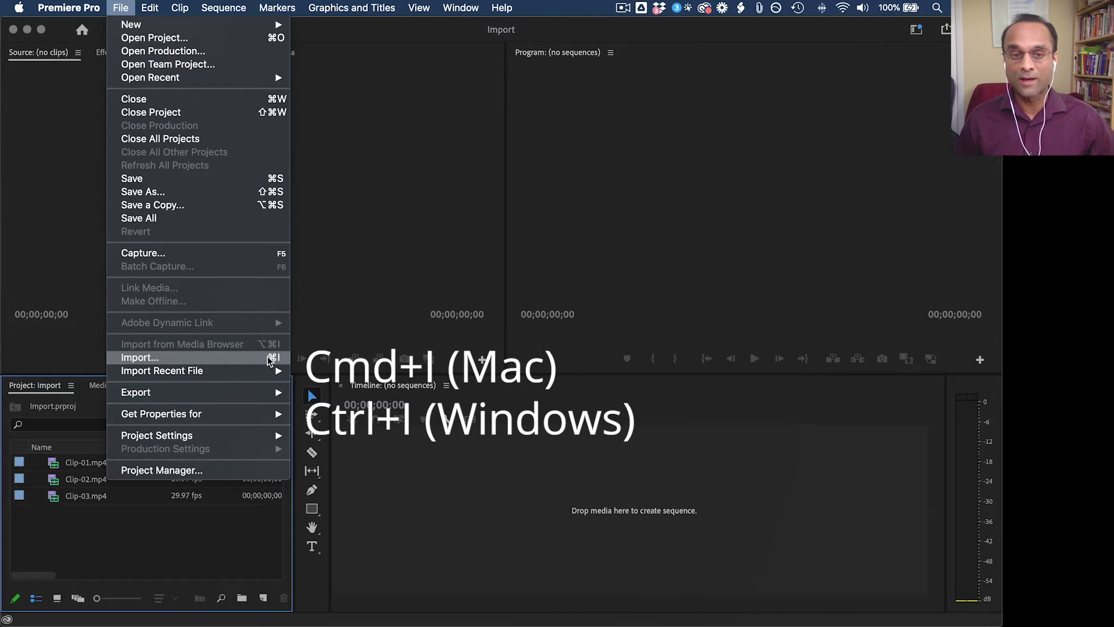
pyautogui.click(239, 353)
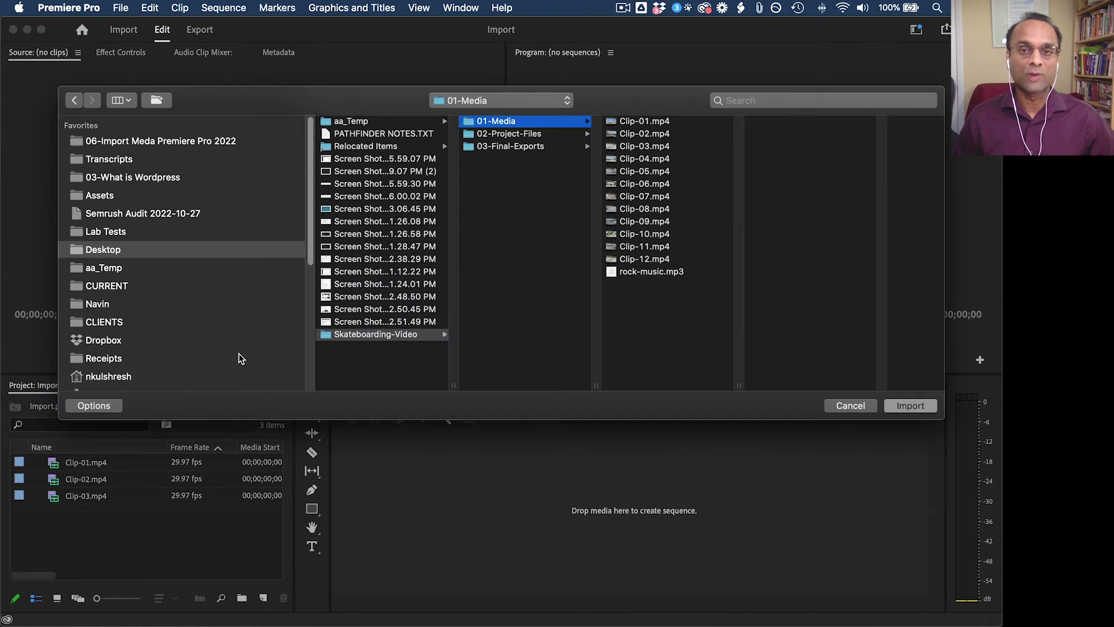
pyautogui.click(650, 161)
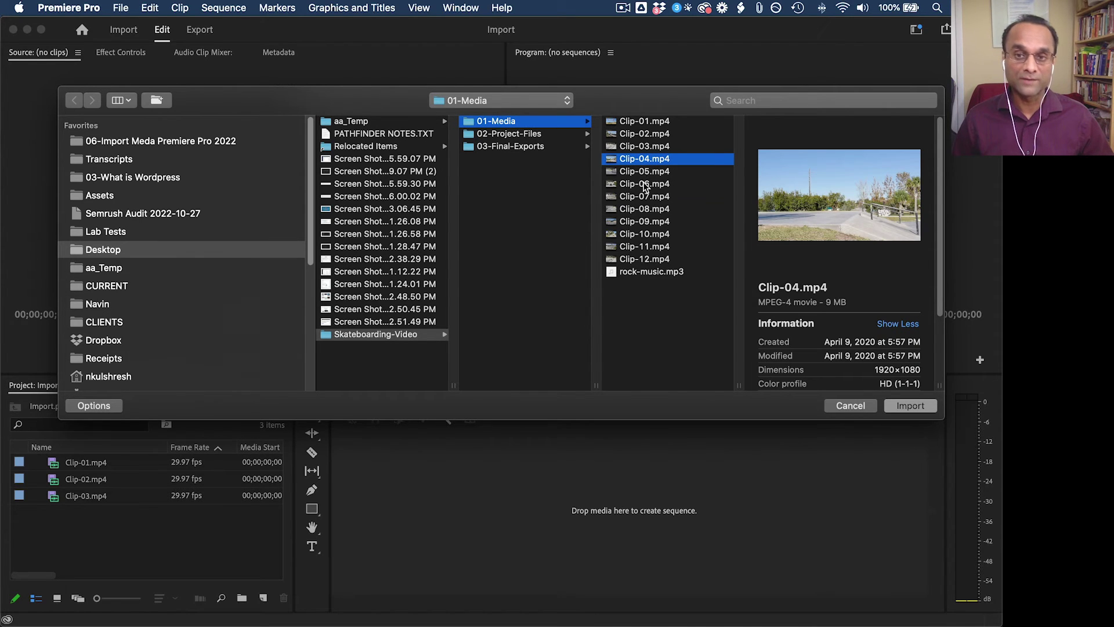
pyautogui.keyDown('shift'); pyautogui.click(645, 184); pyautogui.keyUp('shift')
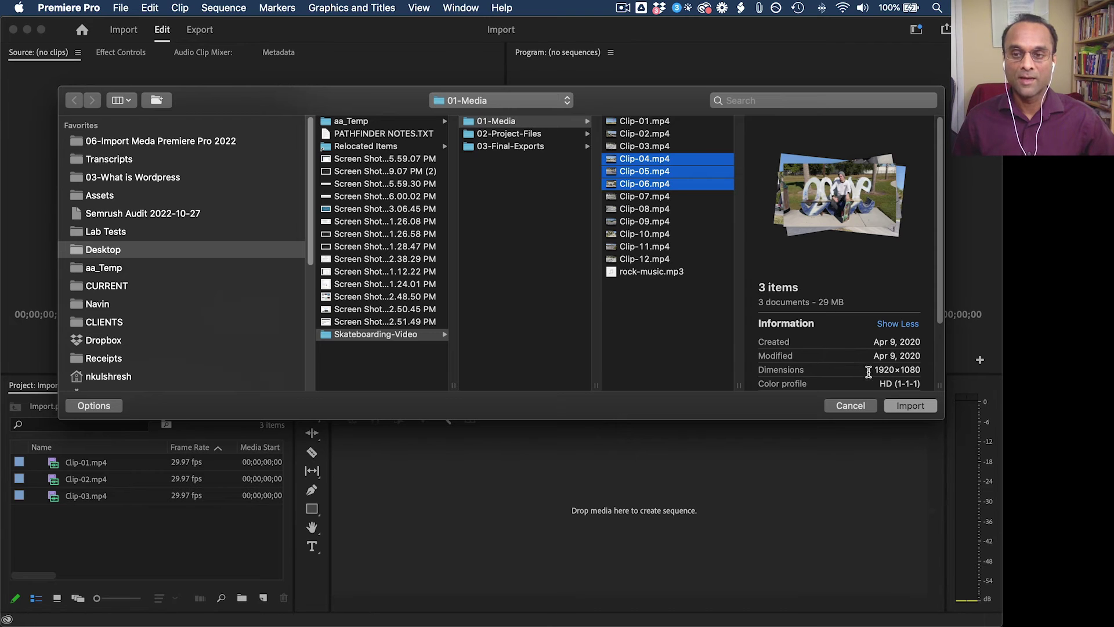
pyautogui.click(916, 405)
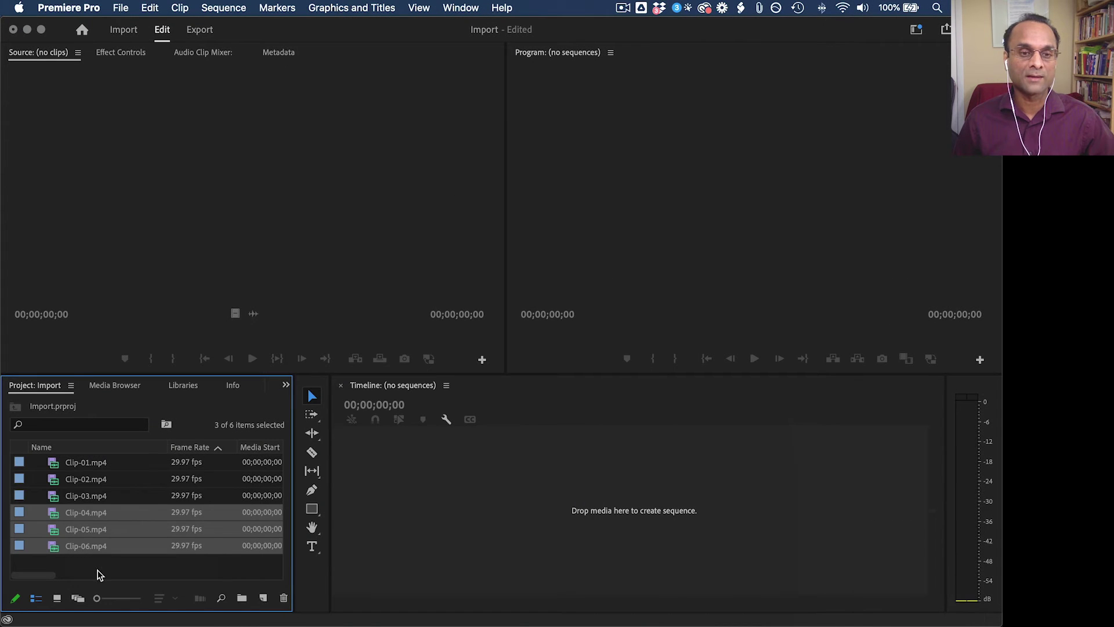
pyautogui.click(97, 573)
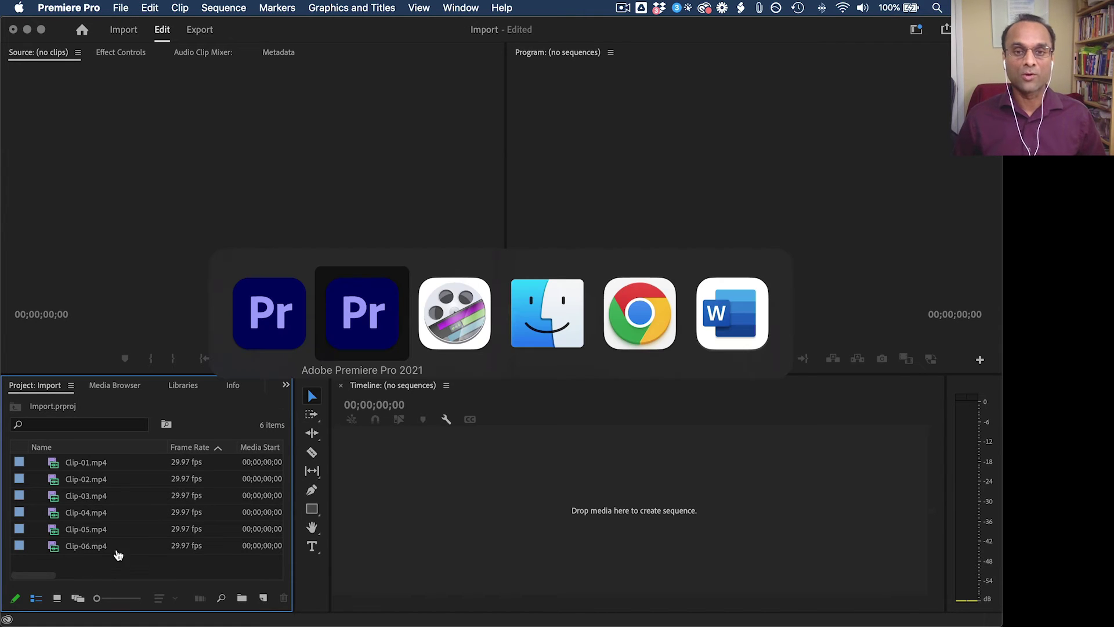
# Drag Clip-07 through Clip-09 from Finder's 01-Media folder into Premiere's Project panel
pyautogui.press('super+Tab')
pyautogui.press('super+Tab')
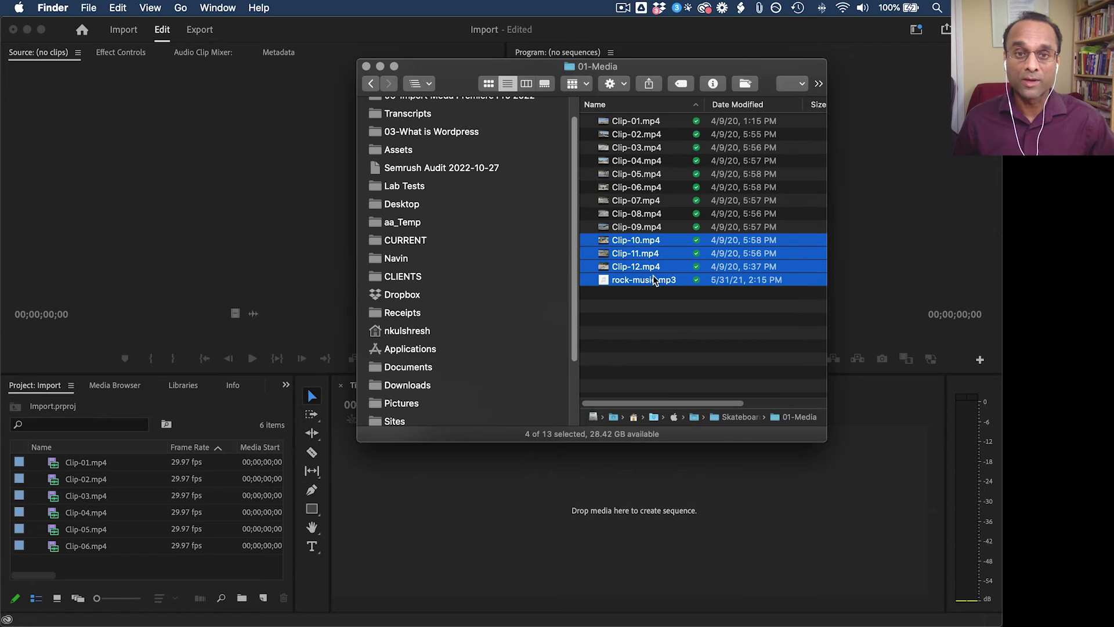
pyautogui.click(639, 201)
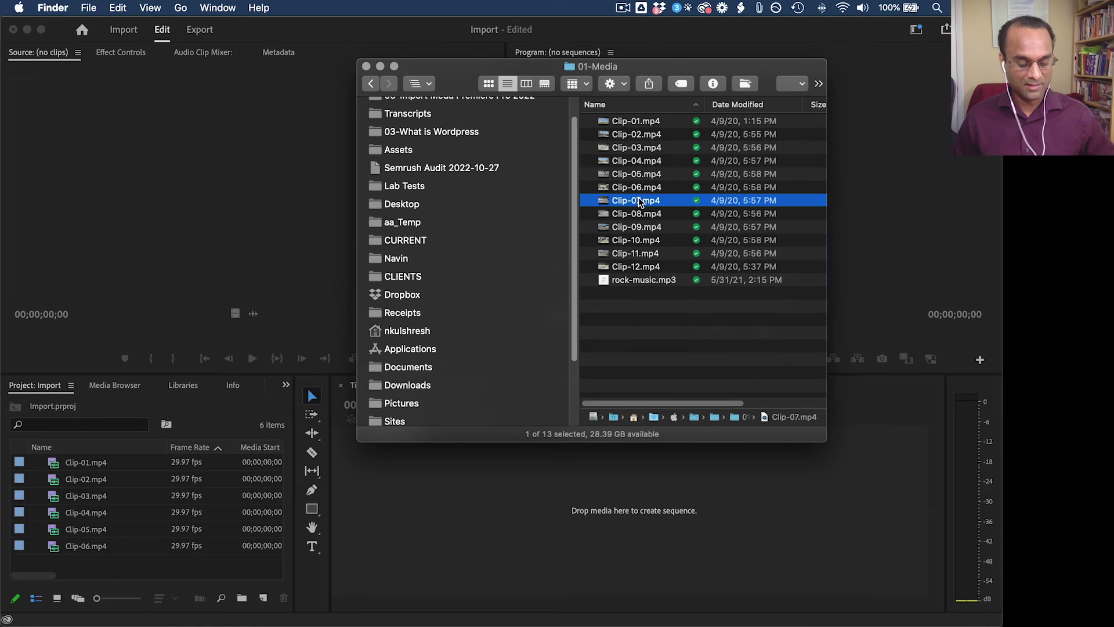
pyautogui.keyDown('shift'); pyautogui.click(646, 228); pyautogui.keyUp('shift')
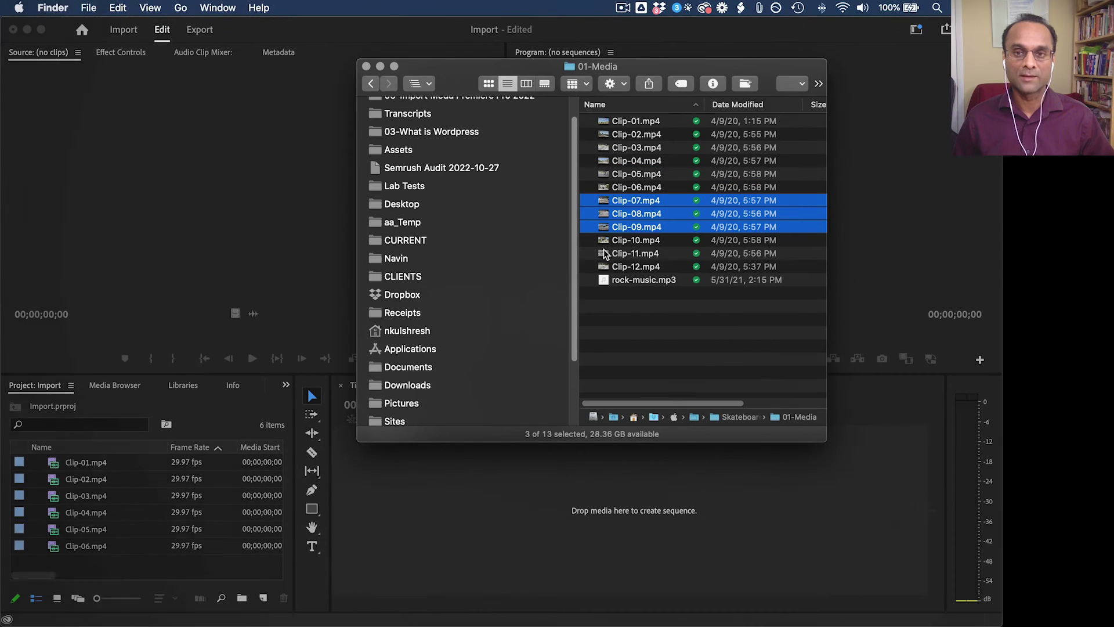
pyautogui.moveTo(606, 204); pyautogui.dragTo(99, 494)
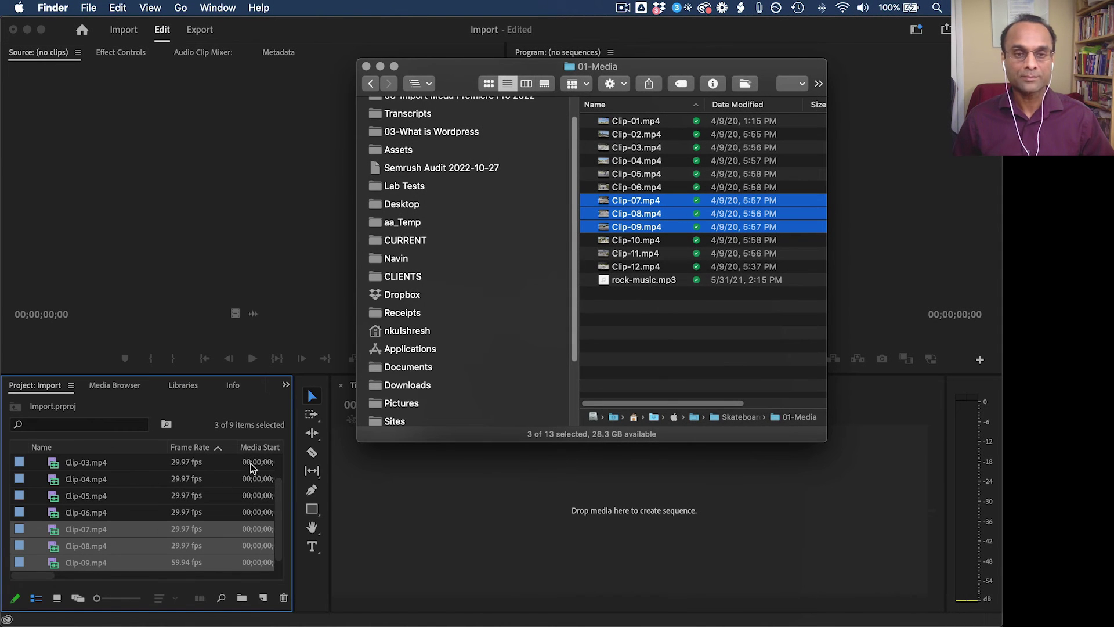
# Maximize the Project panel in Premiere Pro and deselect Clip-07 to Clip-09
pyautogui.click(221, 520)
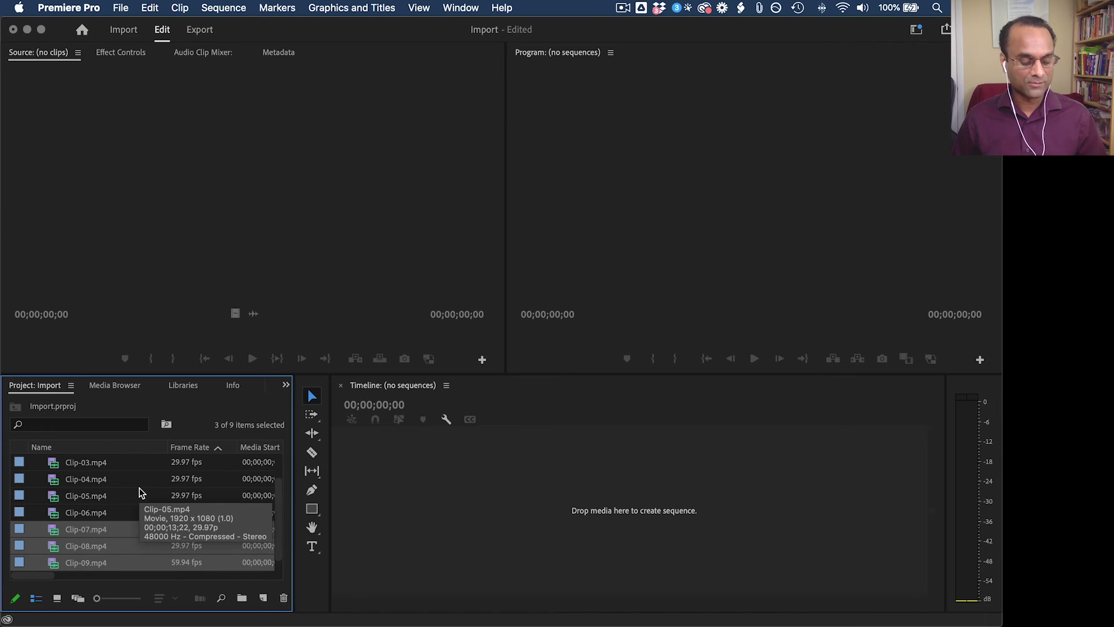
pyautogui.press('`')
pyautogui.click(181, 330)
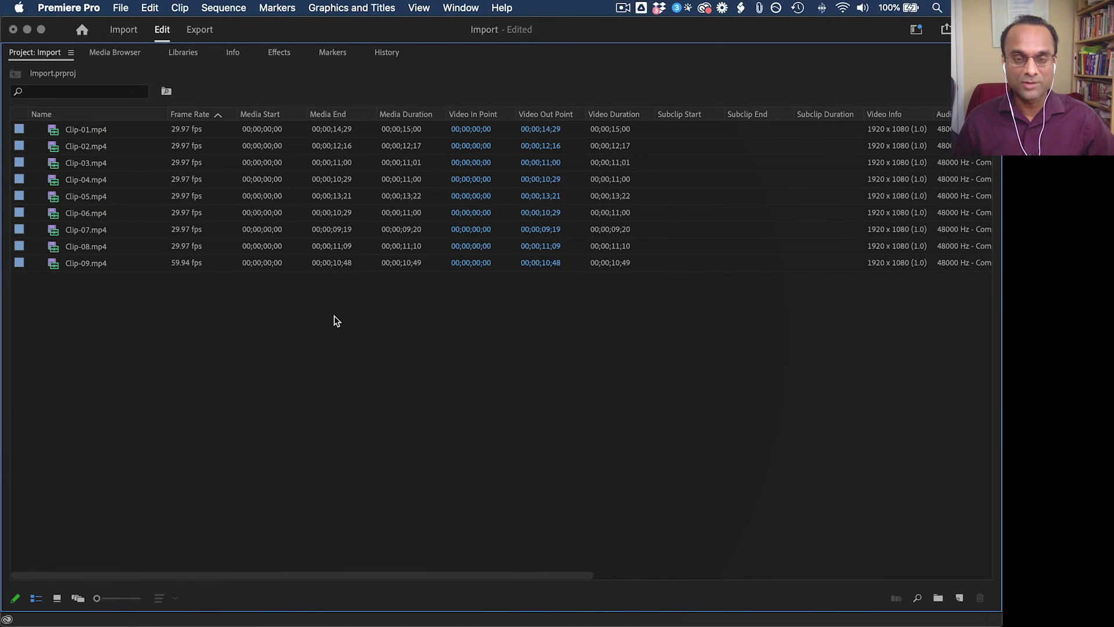
# Import Clip-10, Clip-11, Clip-12 and rock-music.mp3, then deselect them
pyautogui.doubleClick(335, 320)
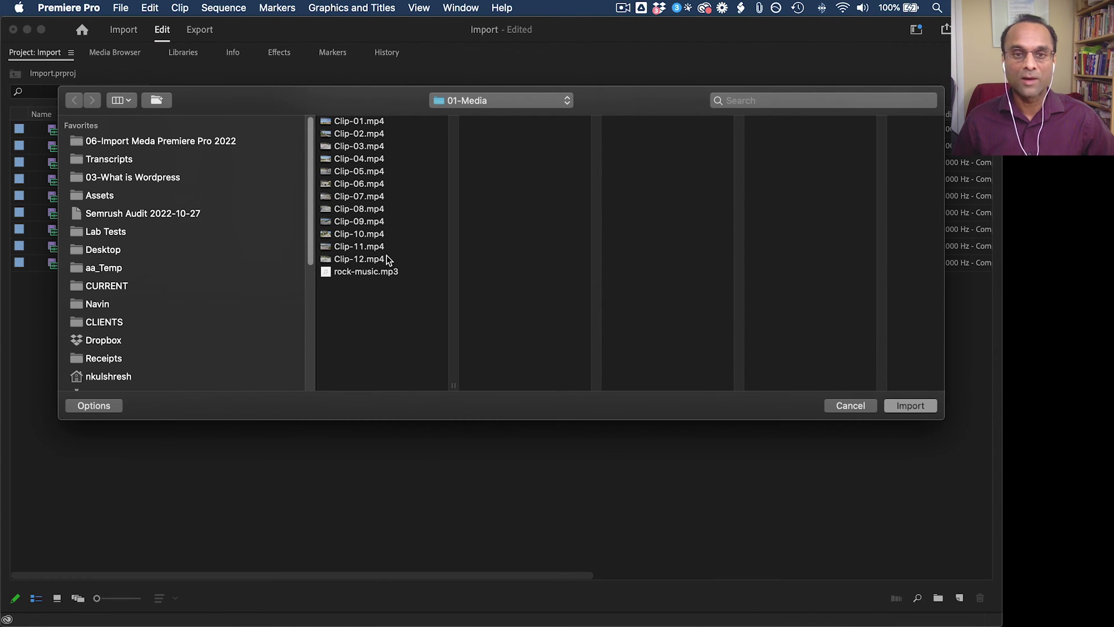
pyautogui.moveTo(239, 106); pyautogui.dragTo(267, 94)
pyautogui.click(391, 224)
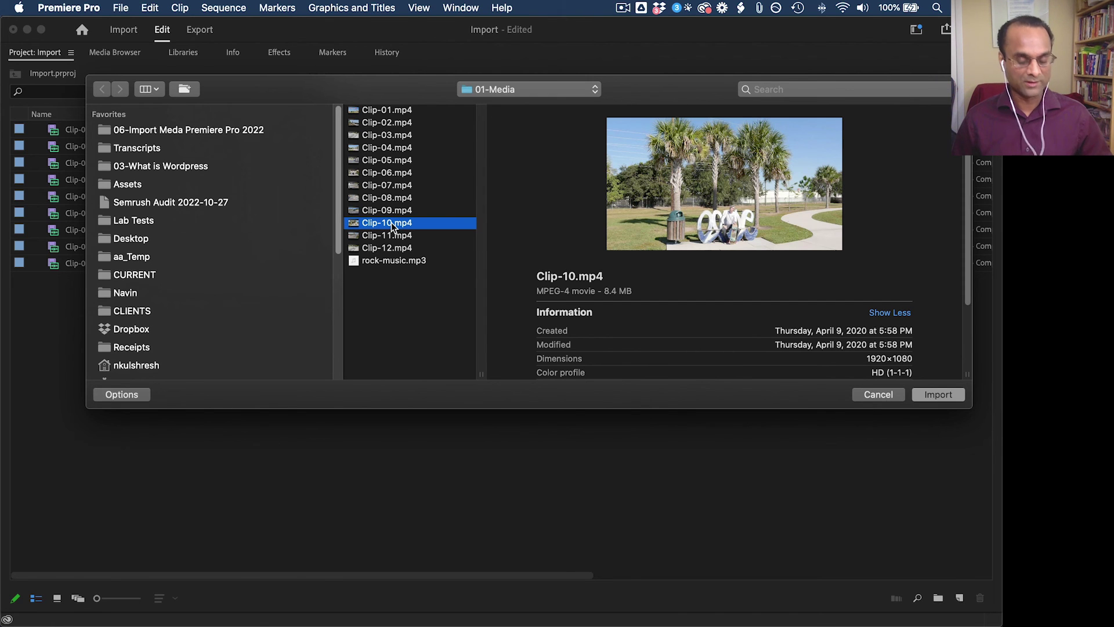
pyautogui.keyDown('shift'); pyautogui.click(394, 261); pyautogui.keyUp('shift')
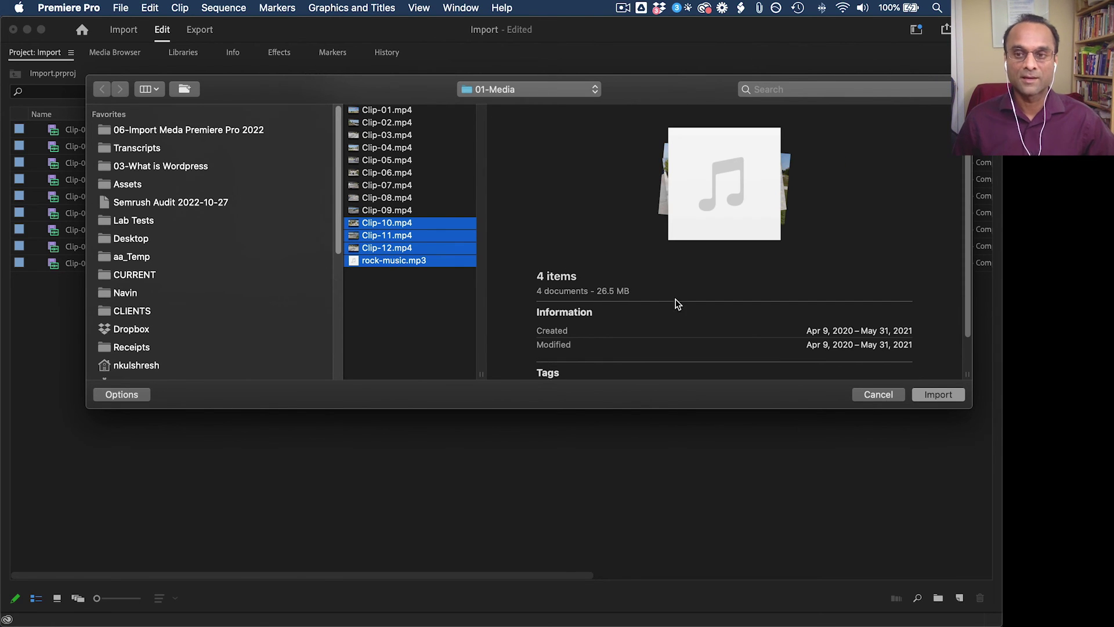
pyautogui.click(939, 396)
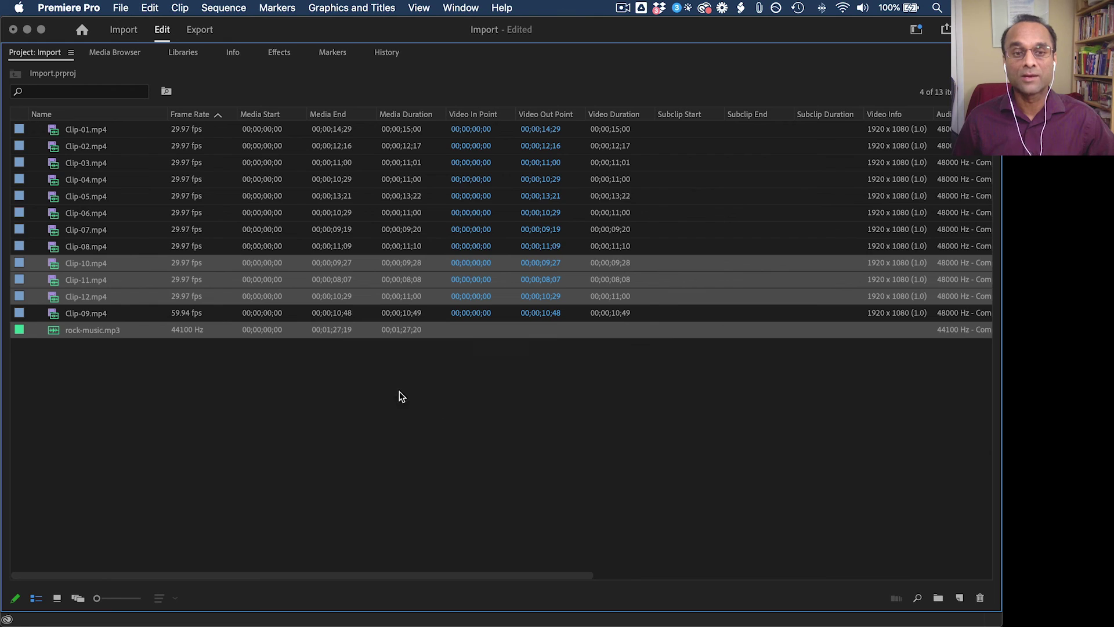
pyautogui.click(306, 396)
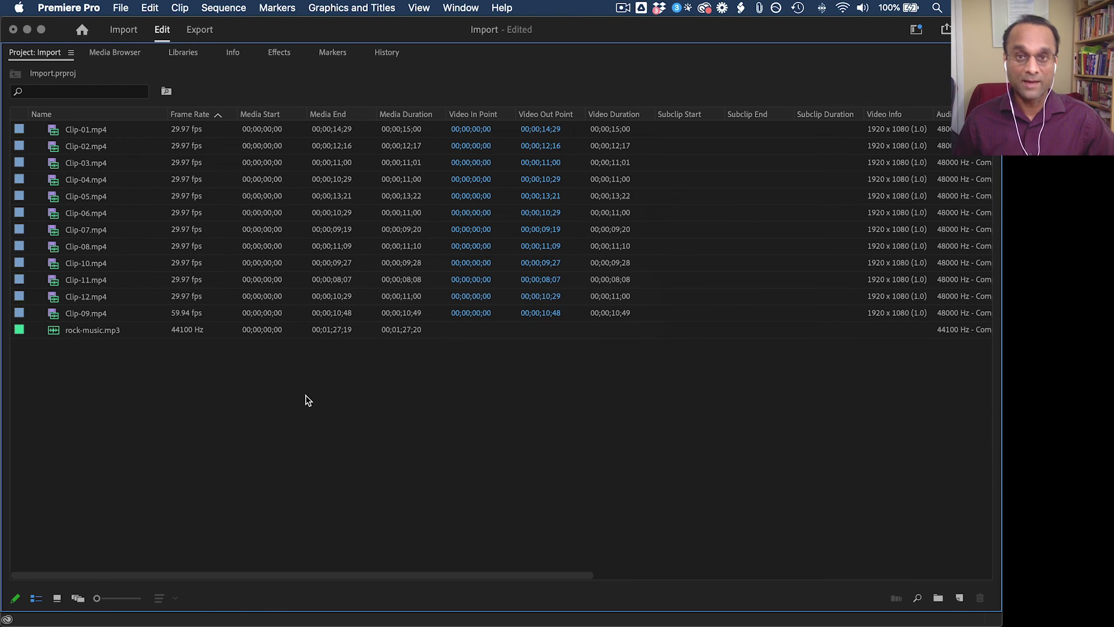